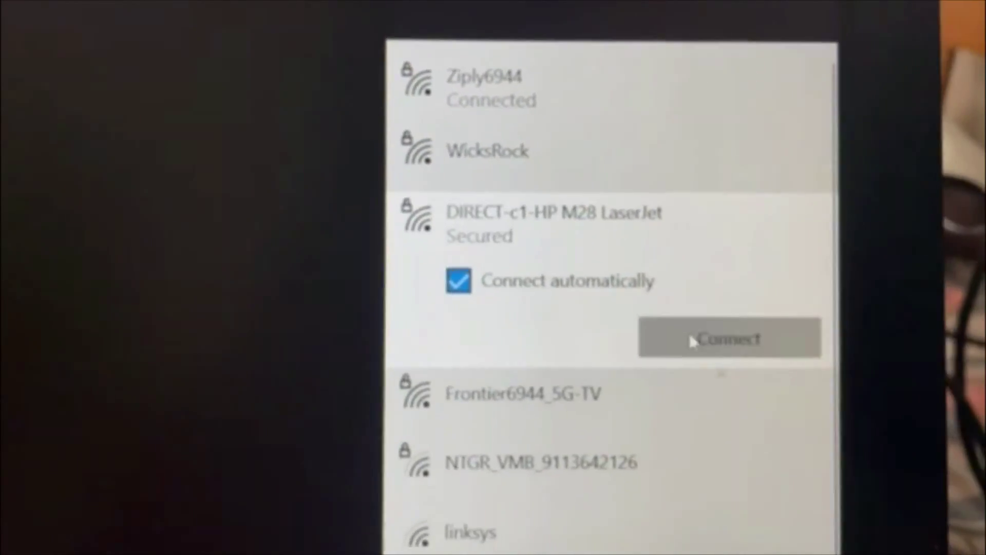
Connect to the DIRECT-c1-HP M28 LaserJet network from the Wi-Fi list
{"action": "left_click", "coordinate": [736, 368]}
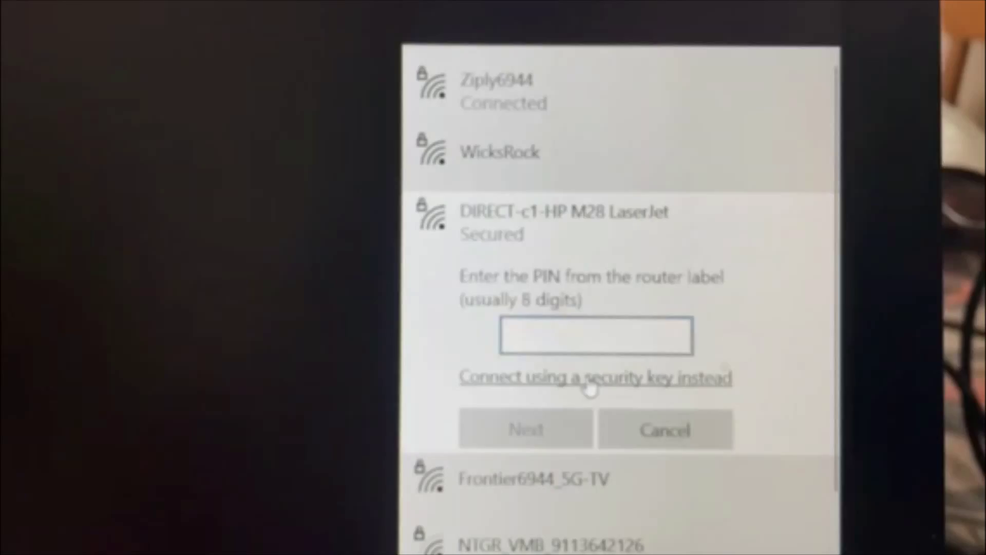
{"action": "left_click", "coordinate": [559, 380]}
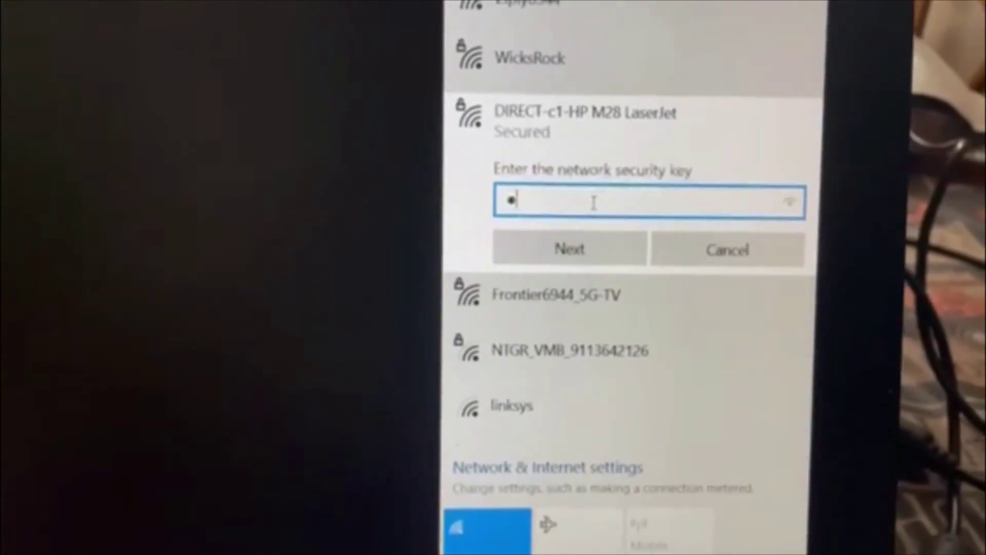
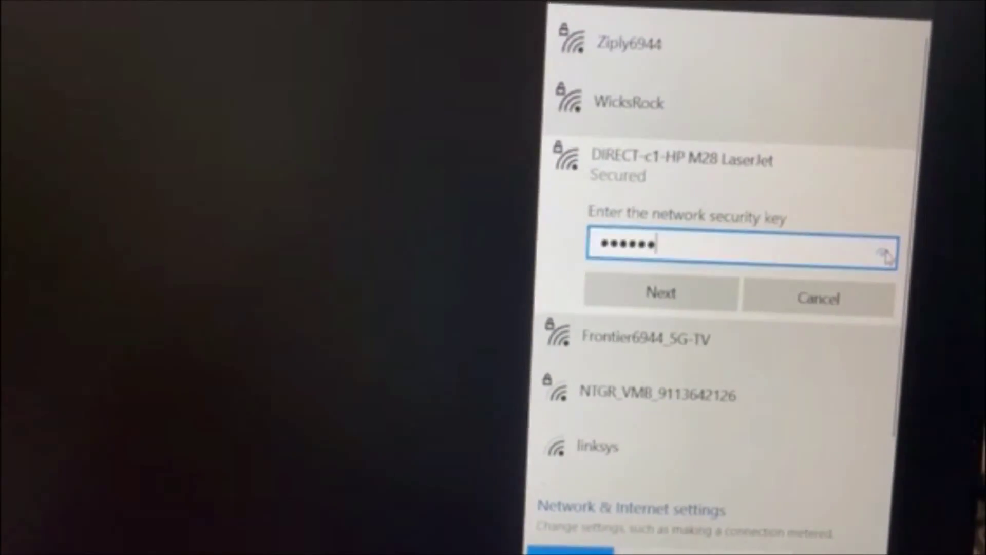
{"action": "left_click", "coordinate": [887, 252]}
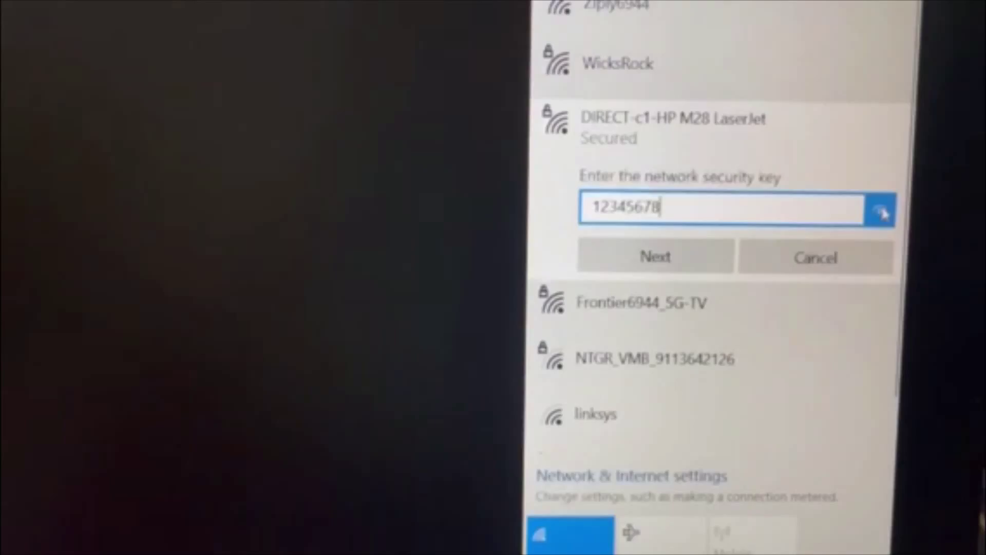
{"action": "left_click", "coordinate": [694, 261]}
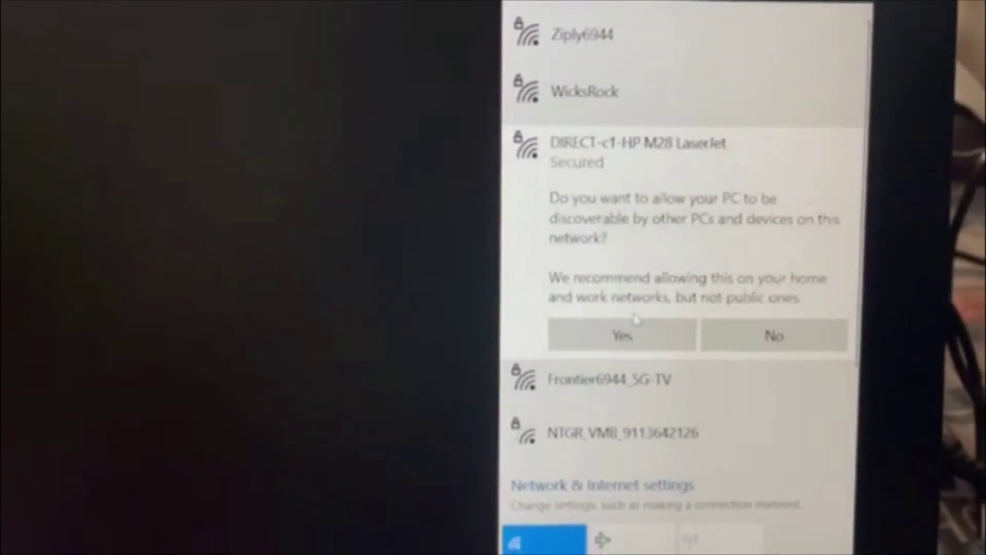
{"action": "left_click", "coordinate": [681, 336]}
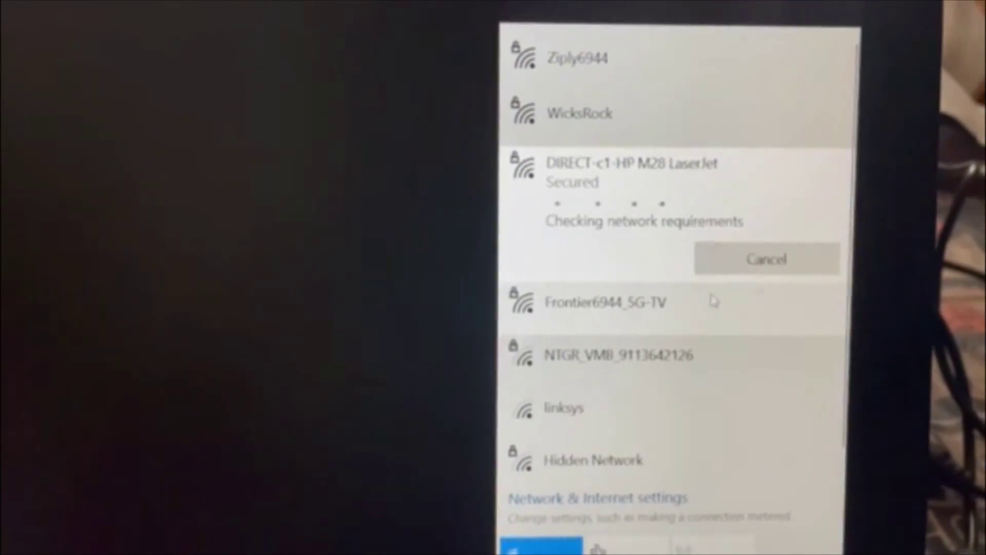